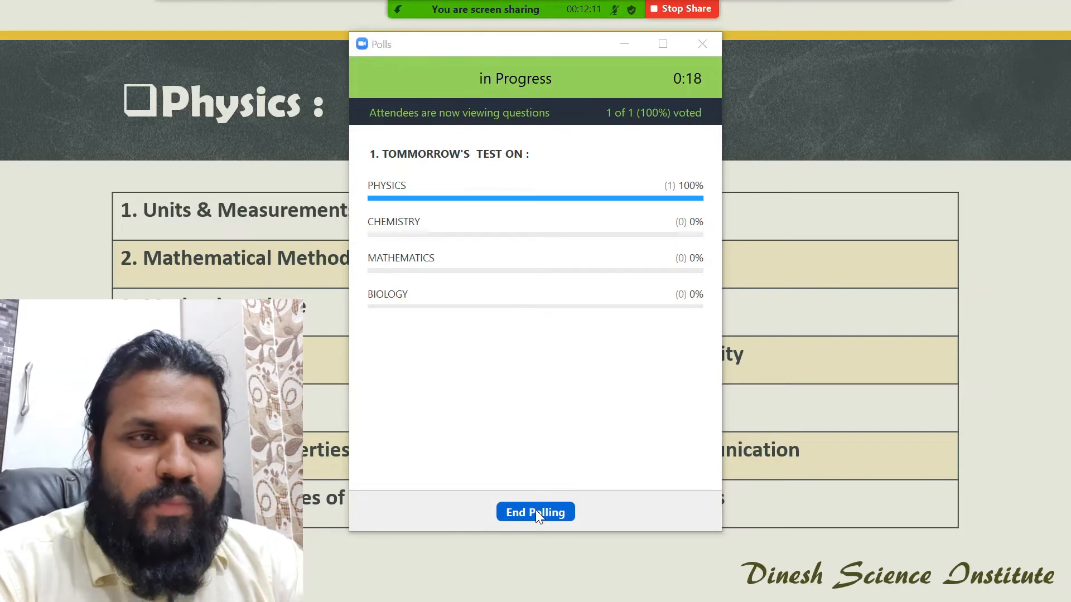
# End the poll in progress, switch to Polling 2: SURPRISE TEST, and close the polls window
pyautogui.click(536, 510)
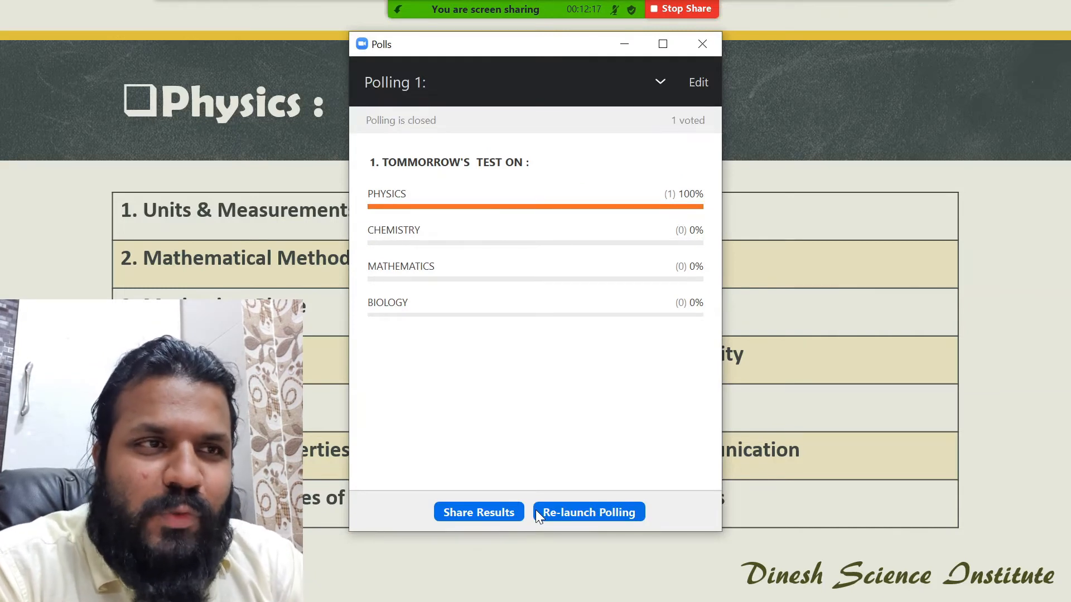
pyautogui.click(659, 81)
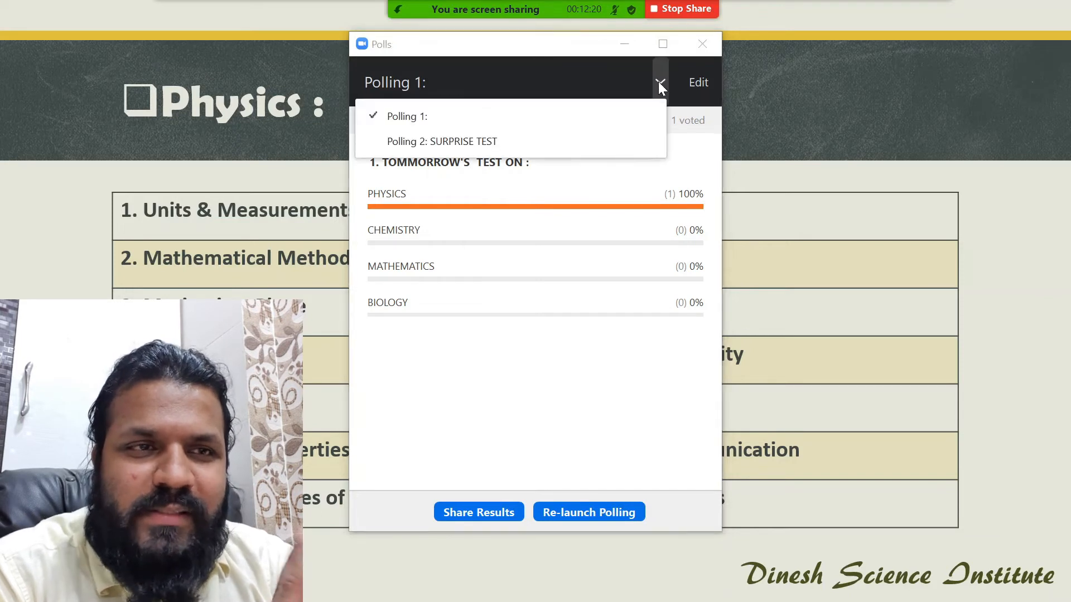
pyautogui.click(516, 141)
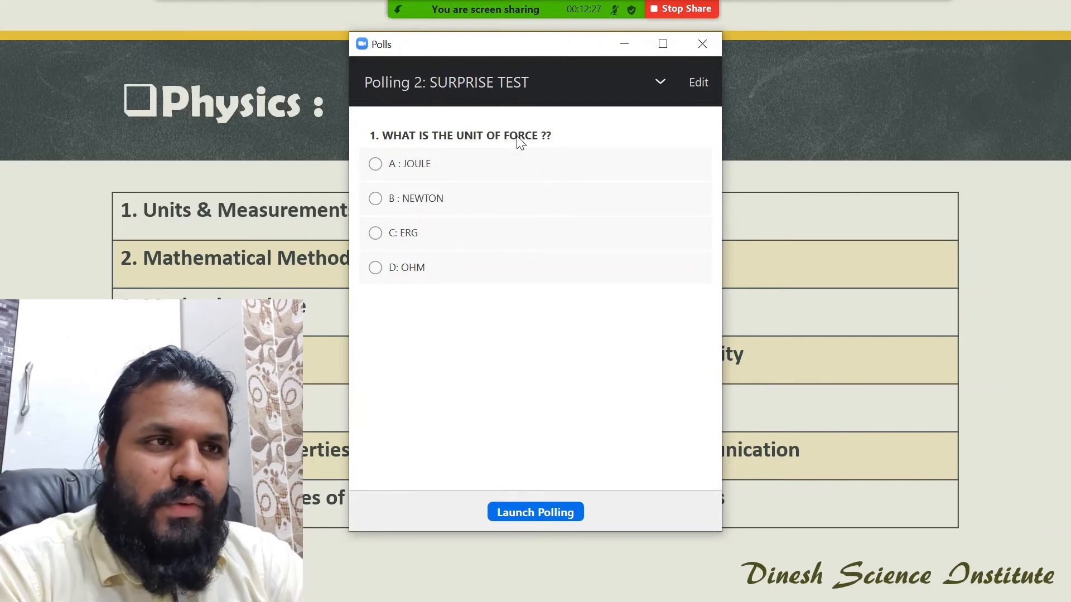
pyautogui.click(702, 44)
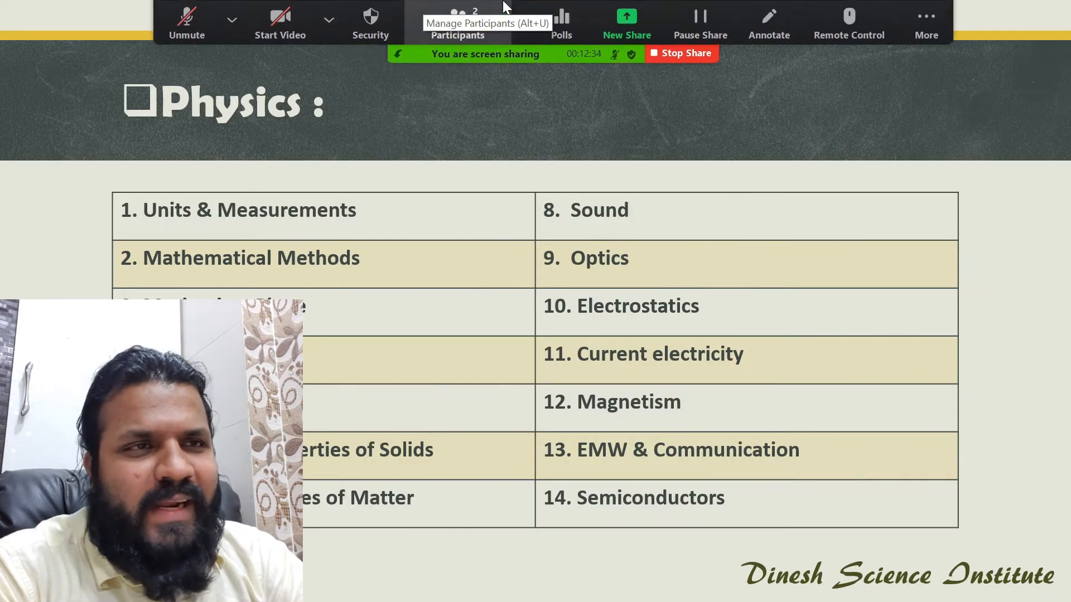
# Reopen the meeting polls, open their editing page in the browser, and dismiss the polls window
pyautogui.click(566, 17)
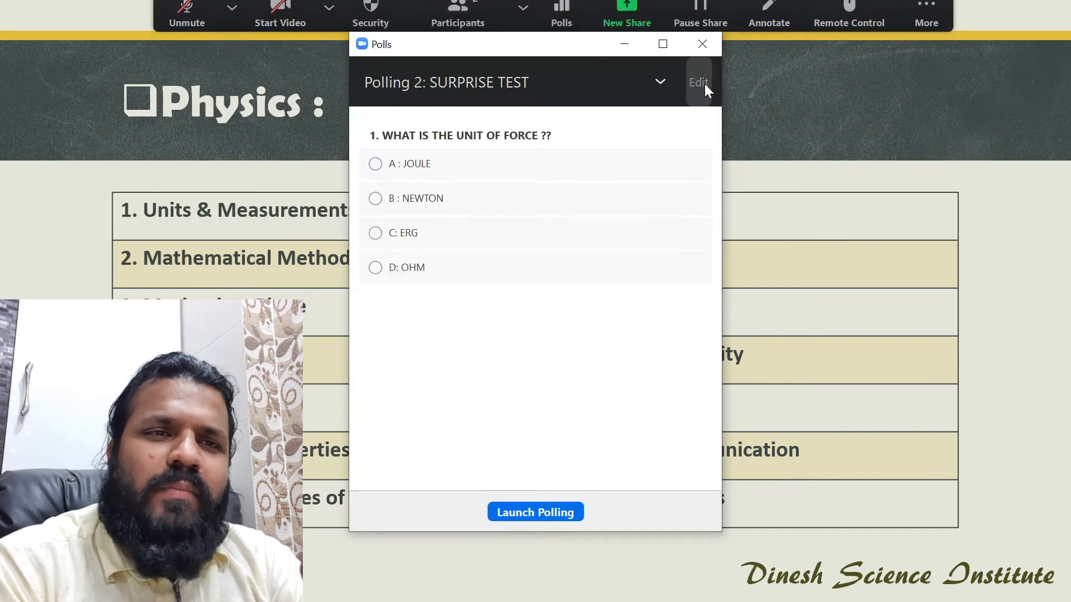
pyautogui.click(698, 83)
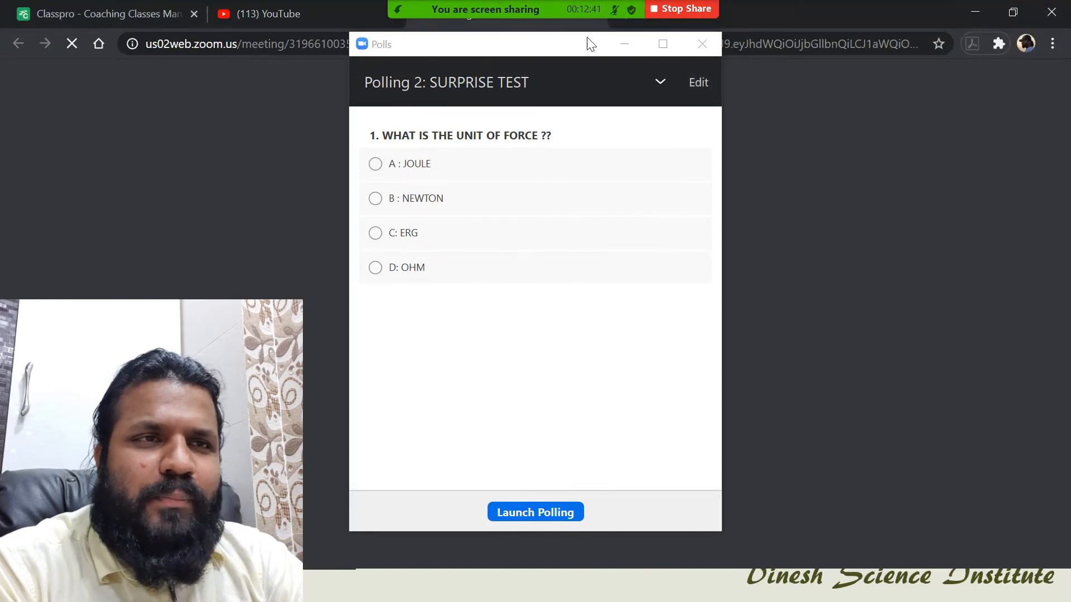
pyautogui.click(701, 44)
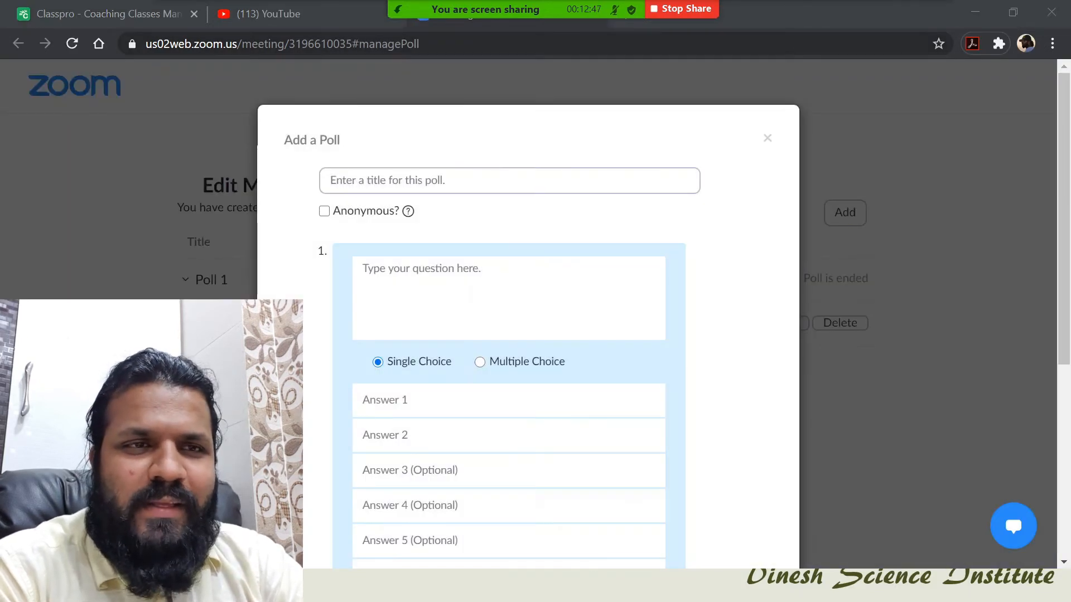
# Title the new poll "TOPICS REVISION REQUIRED ??" and enter PHYSICS as its first question
pyautogui.click(389, 176)
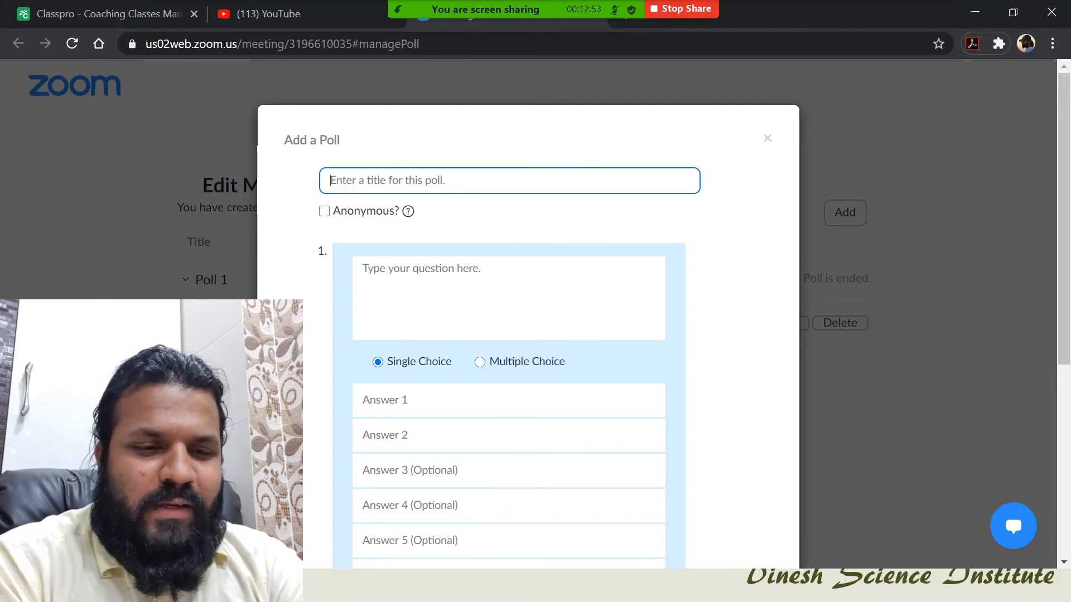
pyautogui.write('TOPICS REVISION')
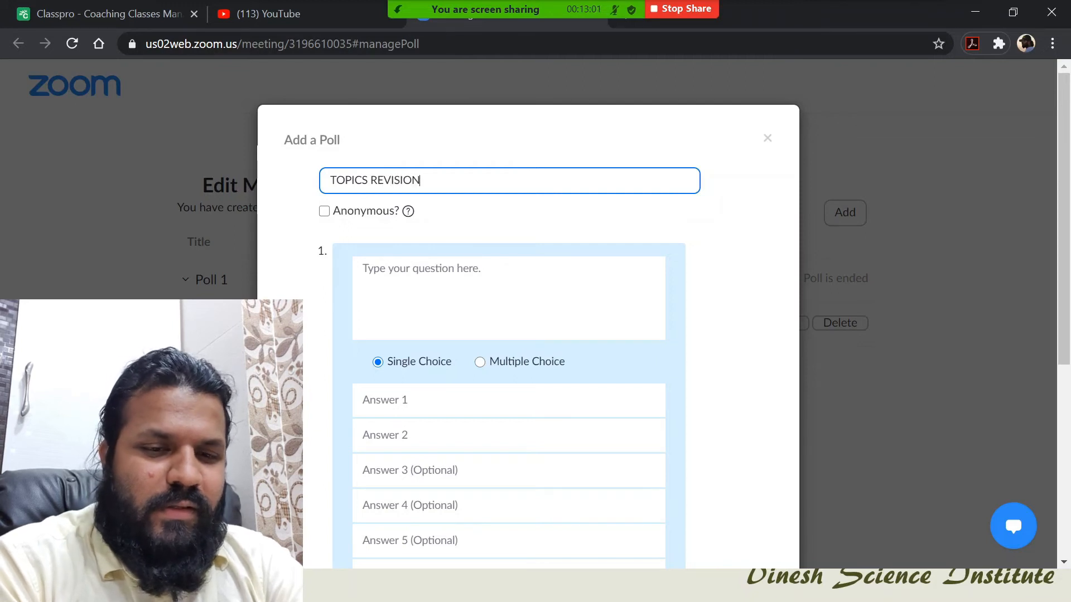
pyautogui.write(' REQ')
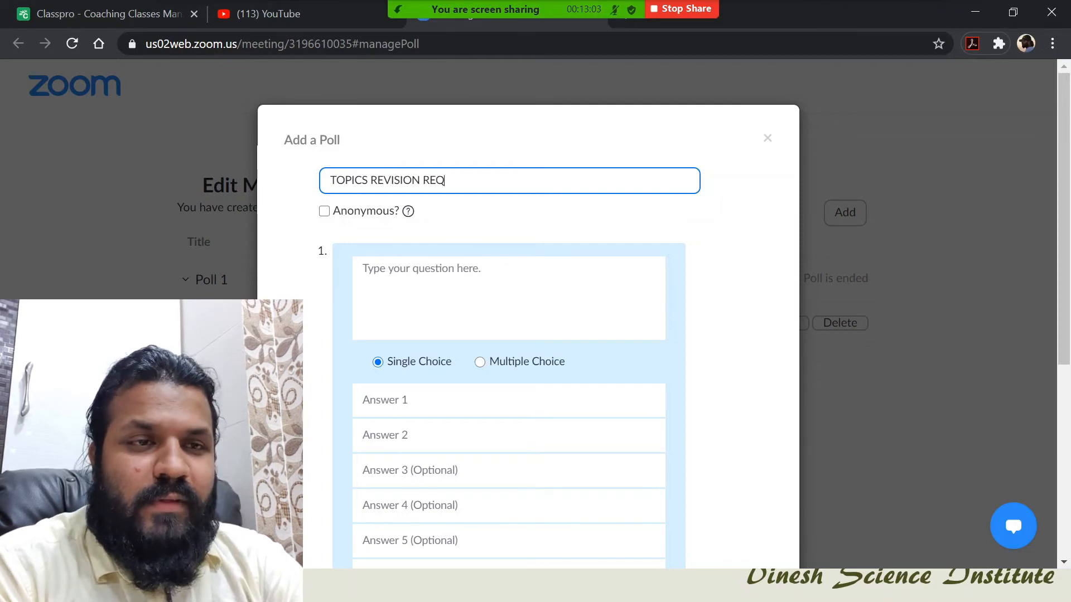
pyautogui.write('UIRED ??')
pyautogui.press('Return')
pyautogui.click(457, 282)
pyautogui.scroll(-1, 528, 312)
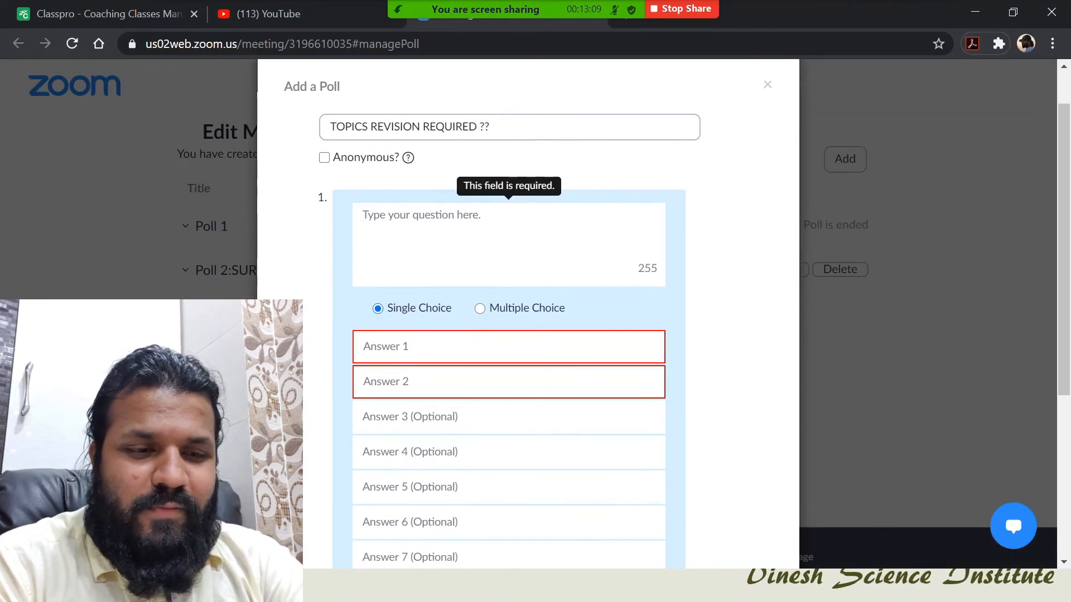
pyautogui.write('PHYSIC')
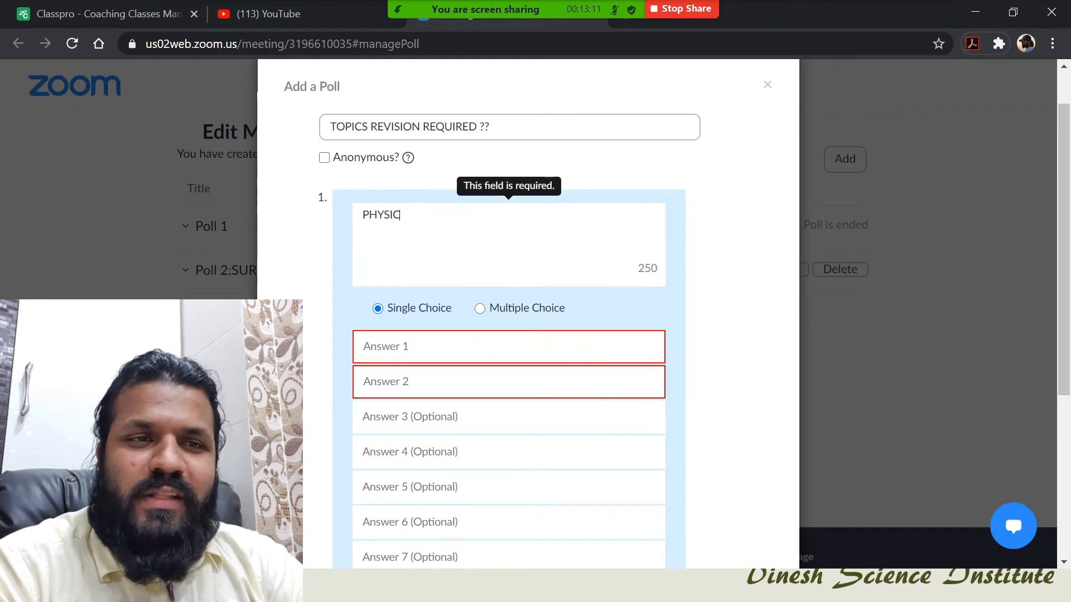
pyautogui.write('S')
# Enter EMI, MAGNETISM and WAVE OPTICS as the first three answers to the PHYSICS question
pyautogui.click(455, 346)
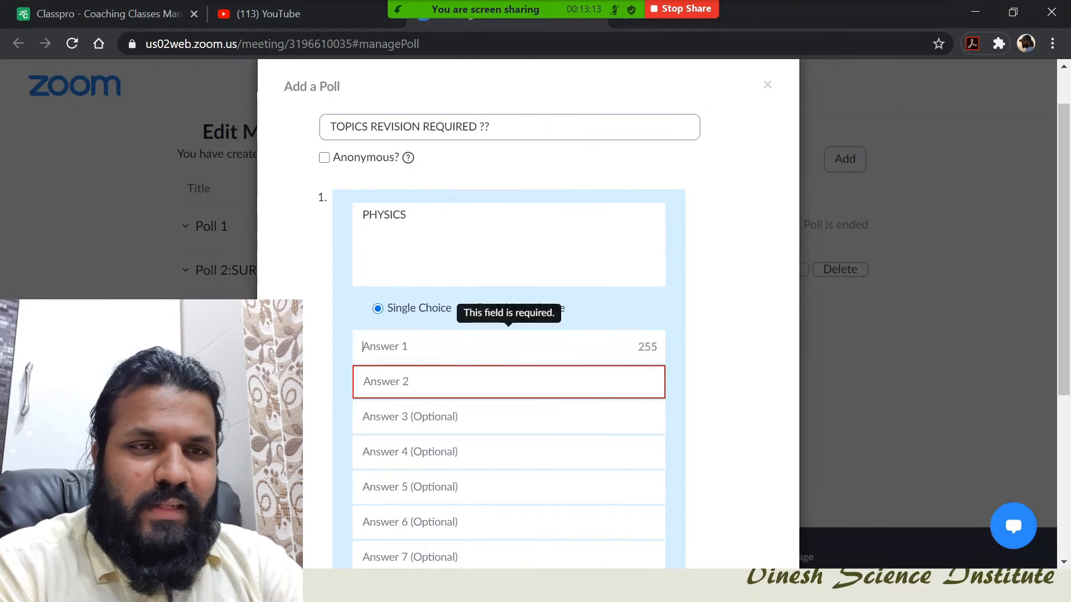
pyautogui.write('EMI')
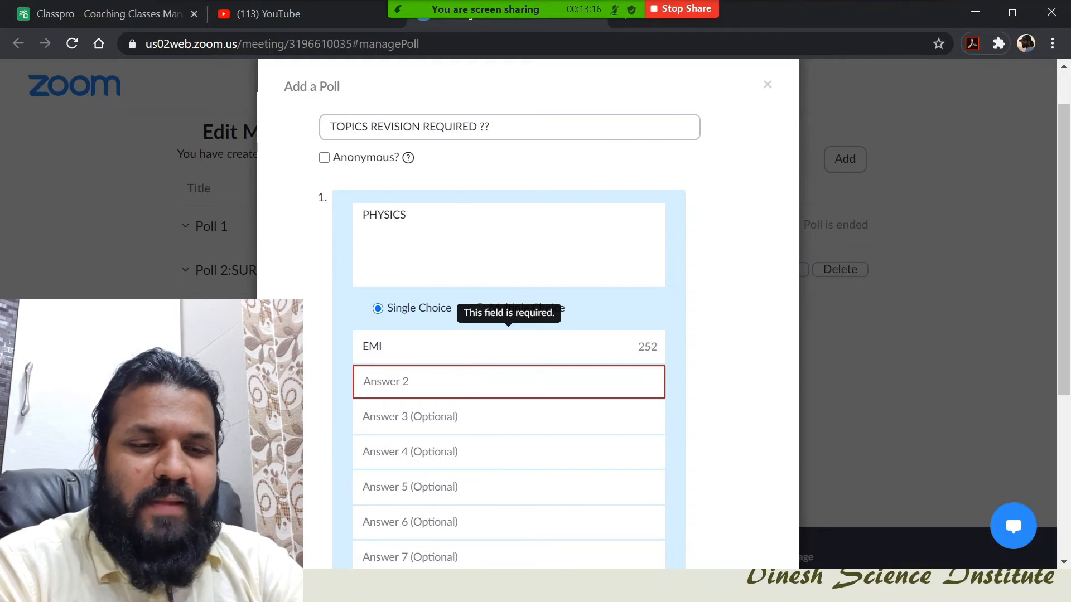
pyautogui.click(455, 382)
pyautogui.write('MAGNETIS')
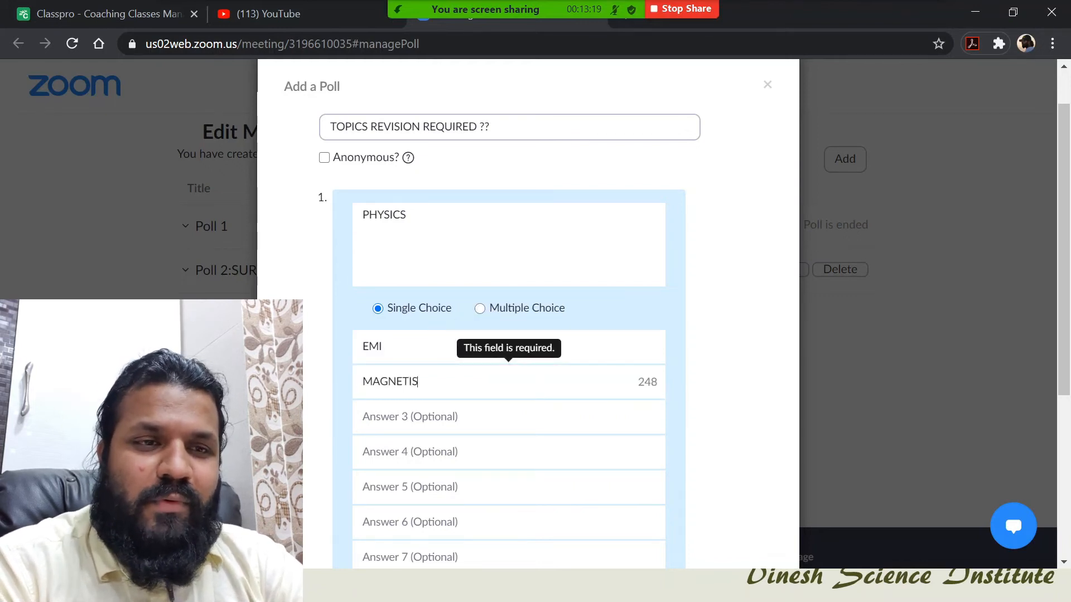
pyautogui.write('M')
pyautogui.press('Tab')
pyautogui.write('WAVE OPTICS')
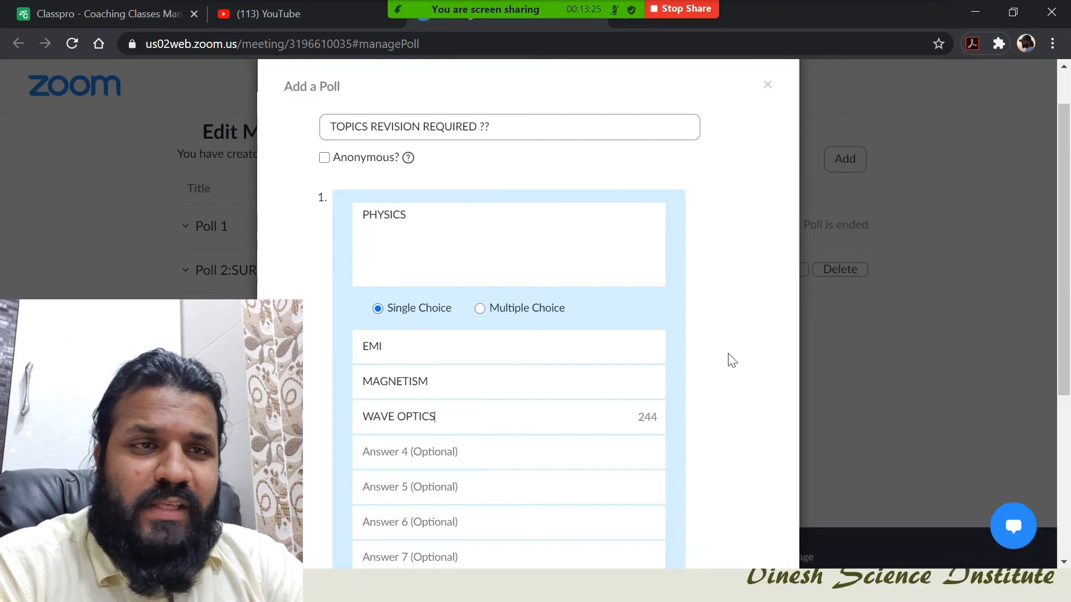
# Save the topics revision poll with its single question
pyautogui.click(730, 363)
pyautogui.scroll(-1, 733, 366)
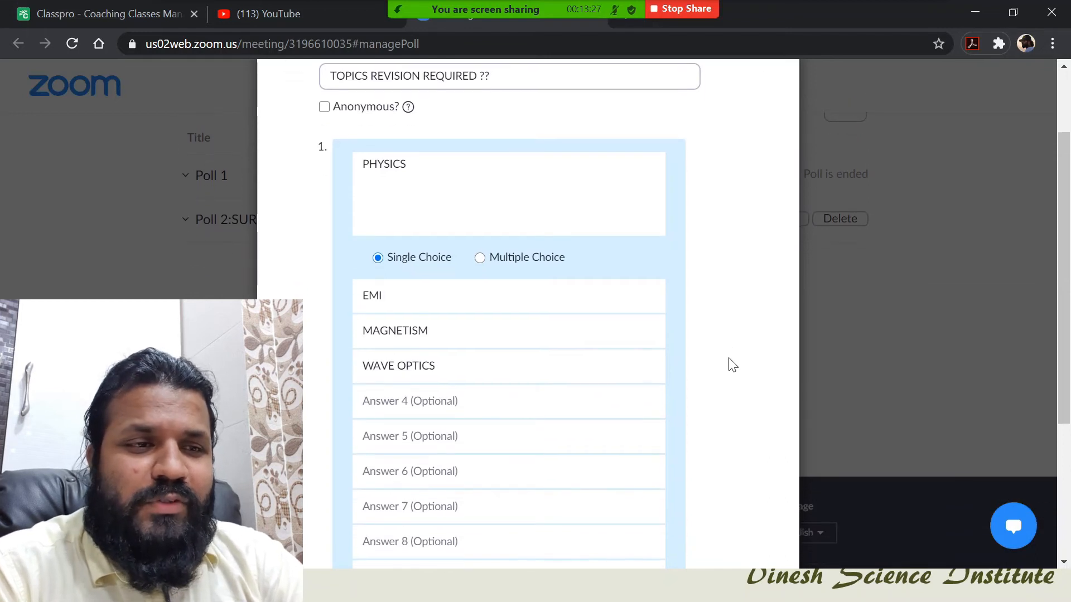
pyautogui.scroll(-4, 730, 364)
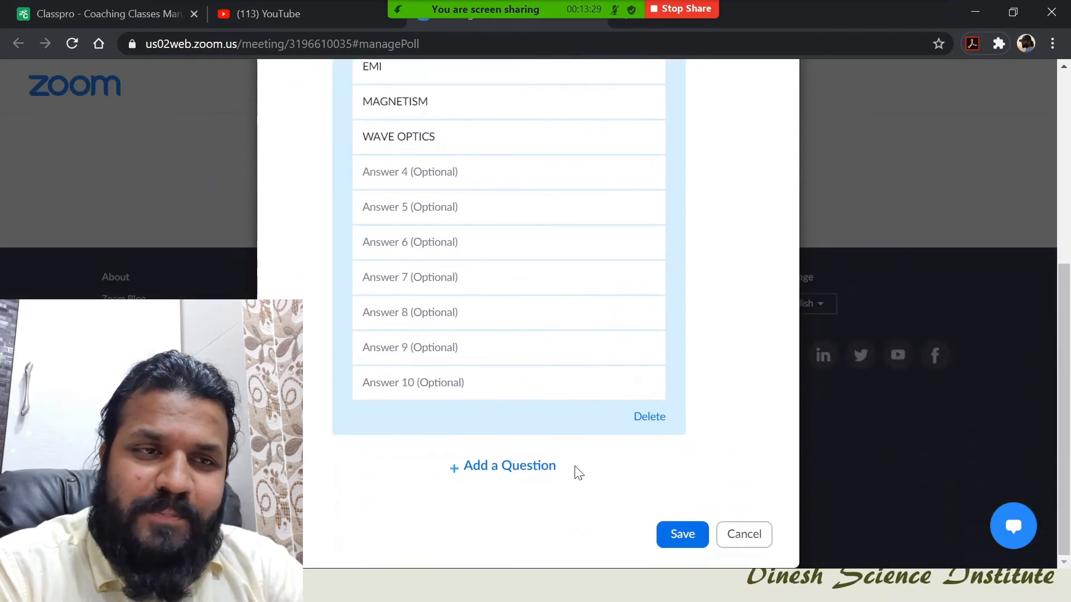
pyautogui.click(692, 545)
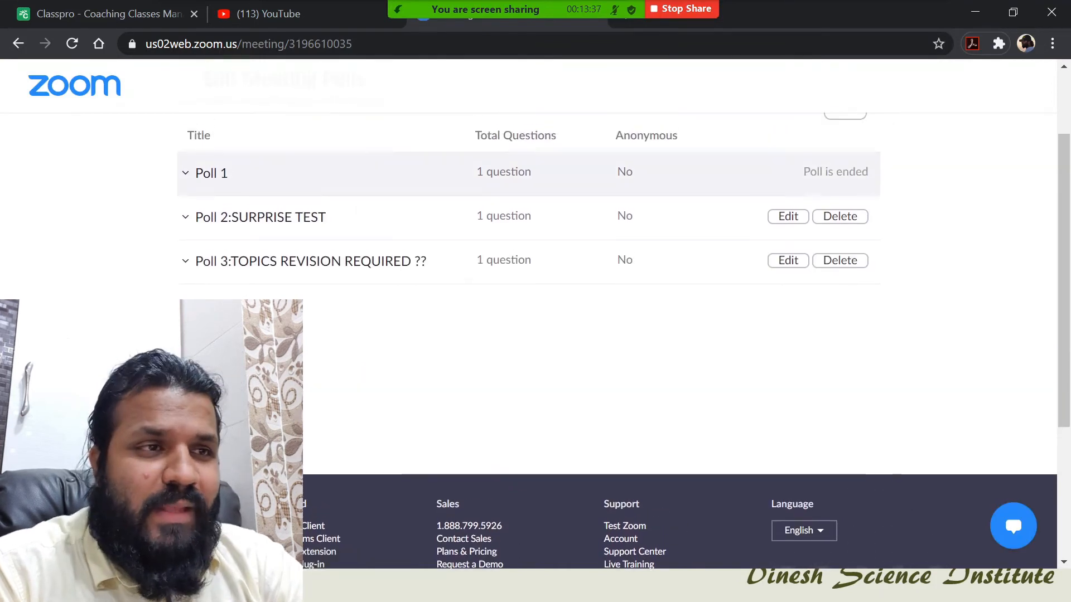
pyautogui.scroll(2, 683, 256)
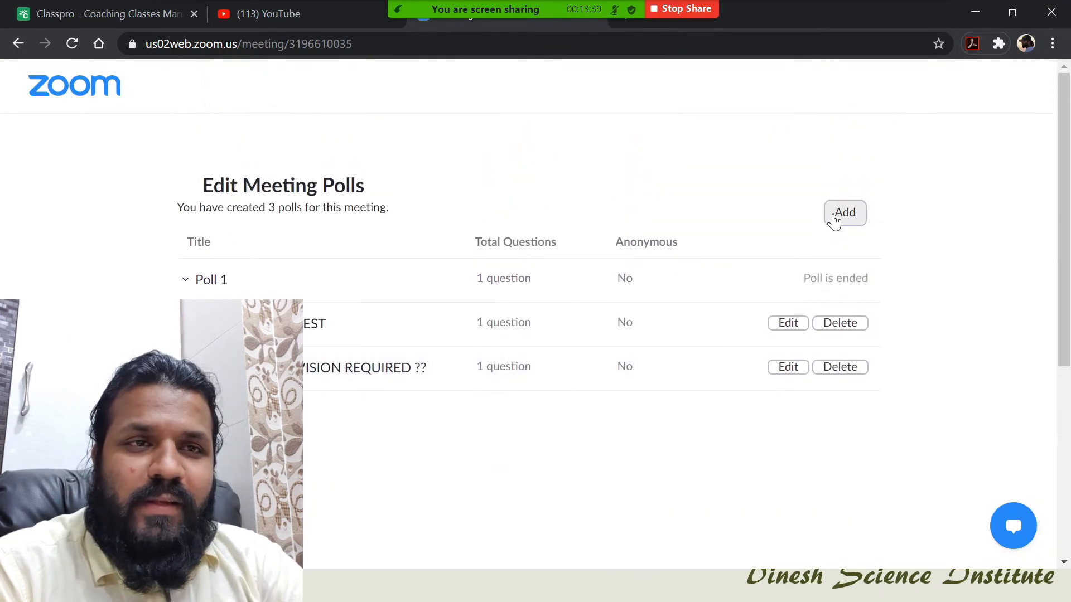
pyautogui.click(834, 217)
pyautogui.click(412, 180)
pyautogui.write('TESY')
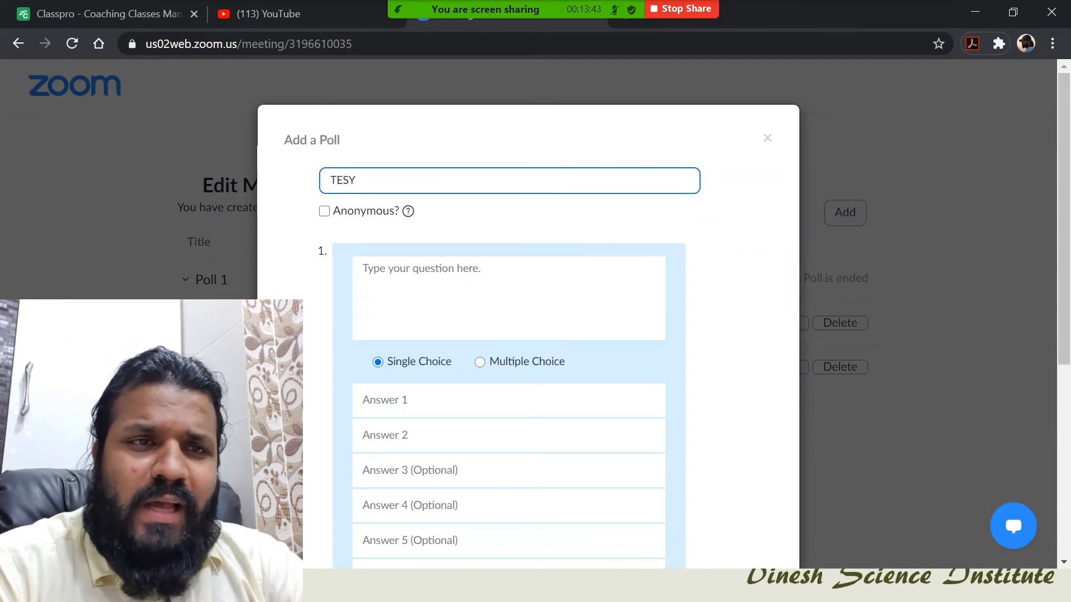
pyautogui.press('BackSpace')
pyautogui.write('T')
pyautogui.click(397, 276)
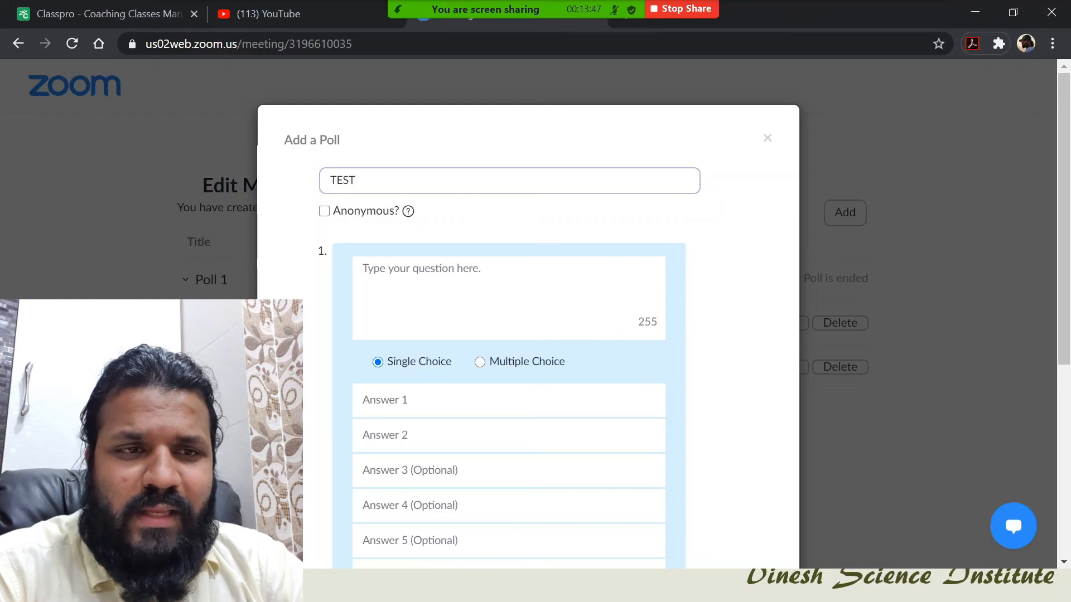
pyautogui.click(425, 406)
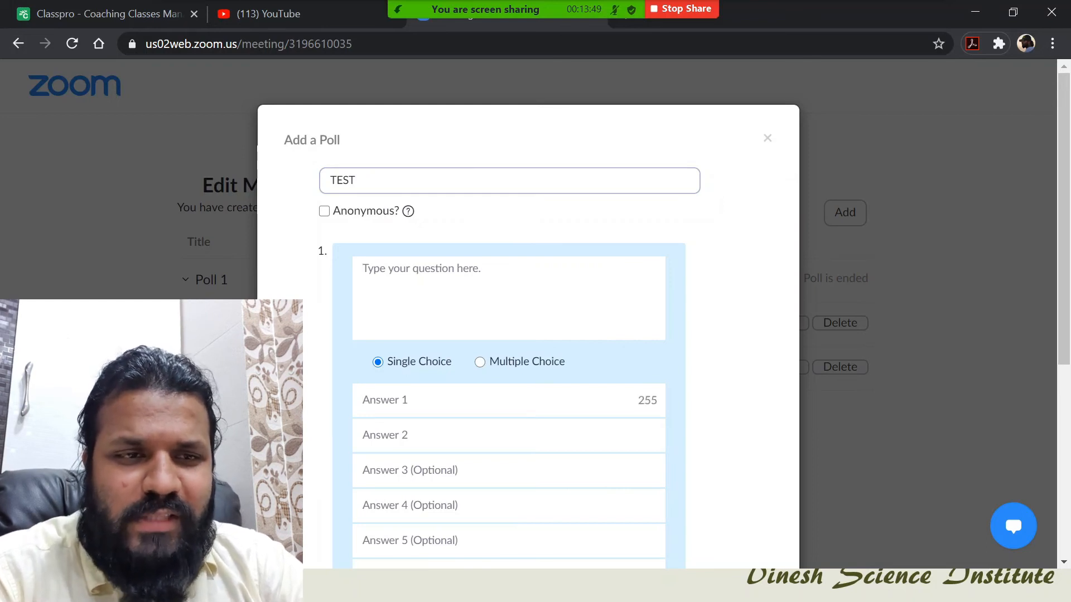
pyautogui.click(425, 435)
pyautogui.click(425, 470)
pyautogui.click(425, 506)
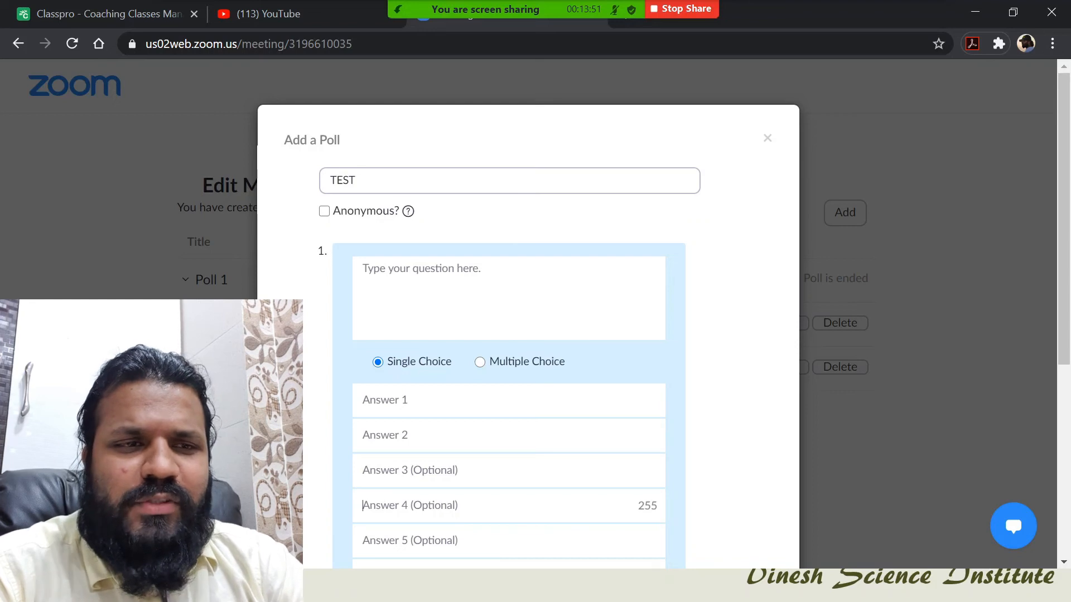
pyautogui.scroll(-6, 502, 312)
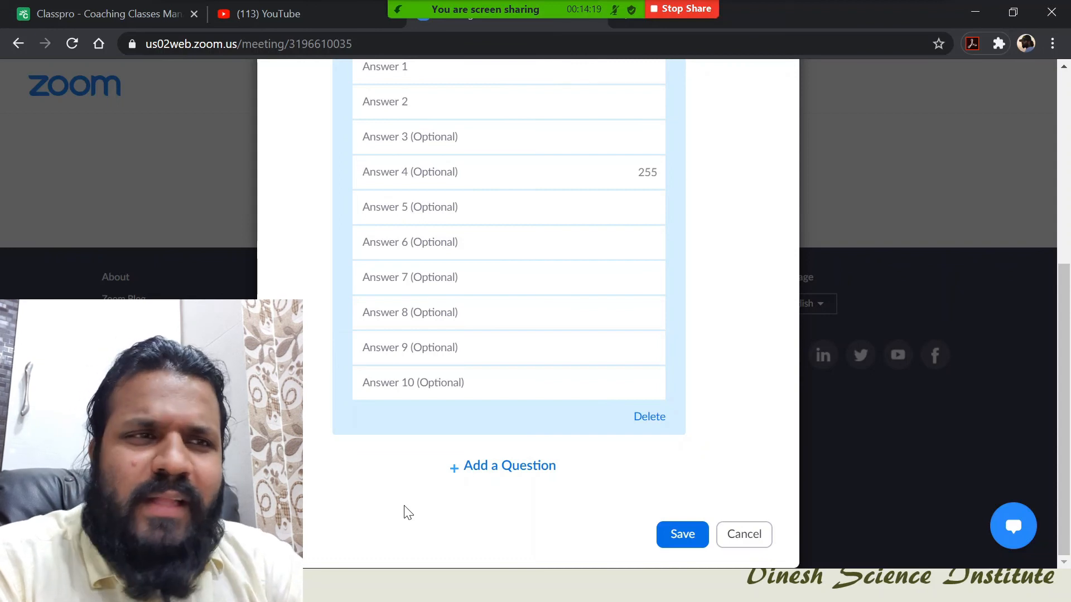
pyautogui.scroll(5, 407, 512)
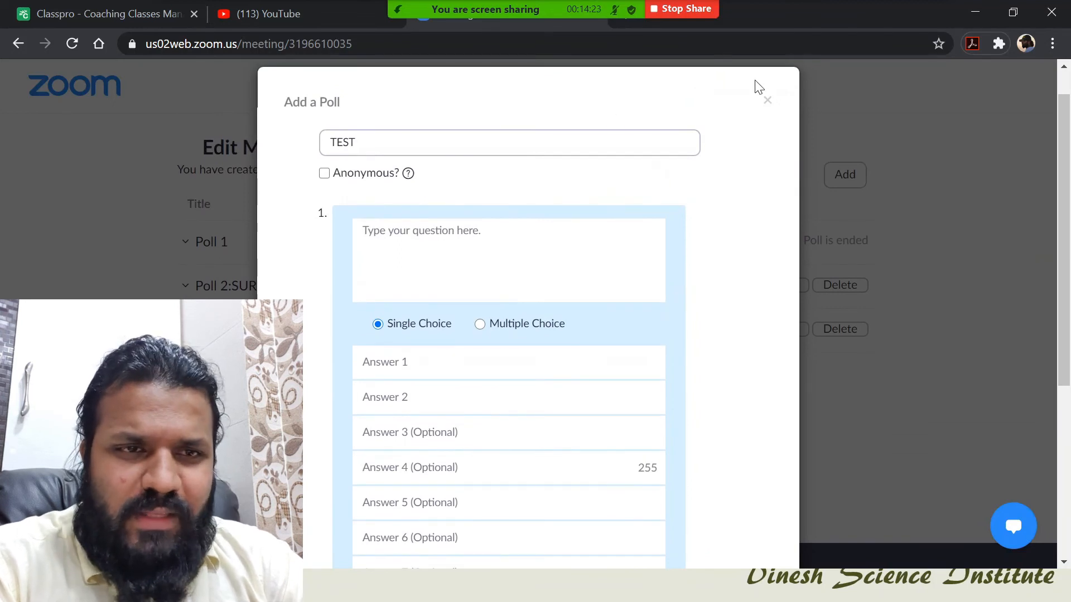
pyautogui.click(768, 100)
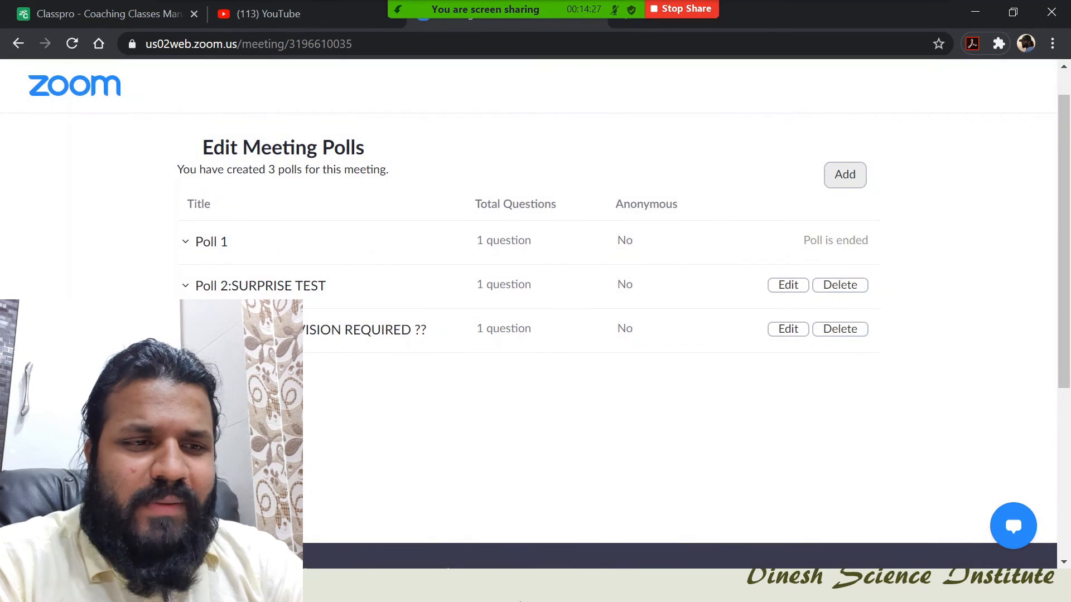
# Return to the shared slides, review Polling 3: TOPICS REVISION REQUIRED ?? and Polling 2: SURPRISE TEST in the meeting polls, and close them
pyautogui.click(608, 582)
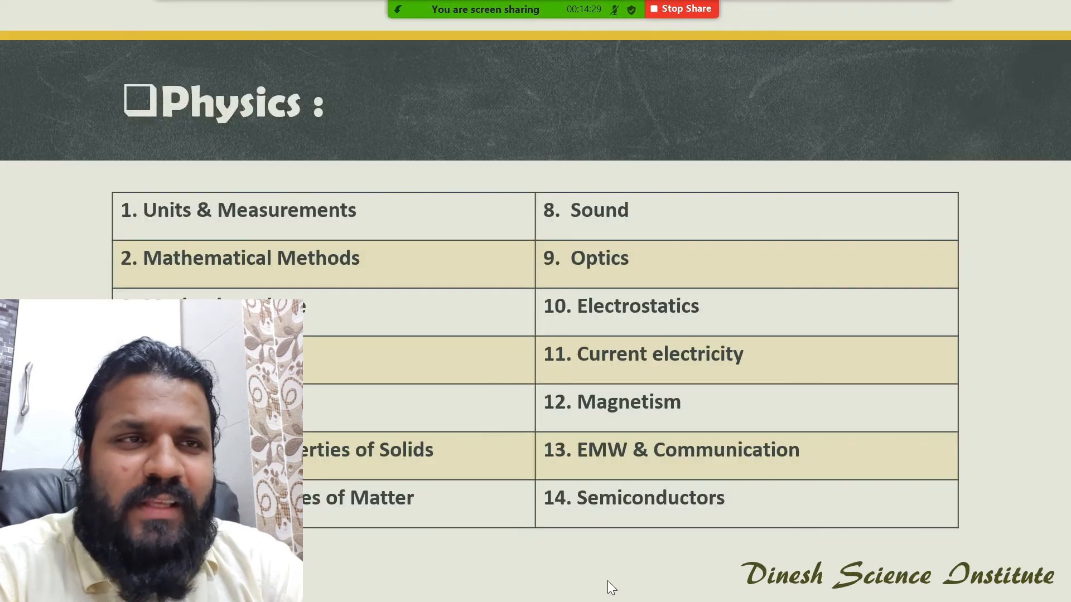
pyautogui.click(577, 18)
pyautogui.click(661, 76)
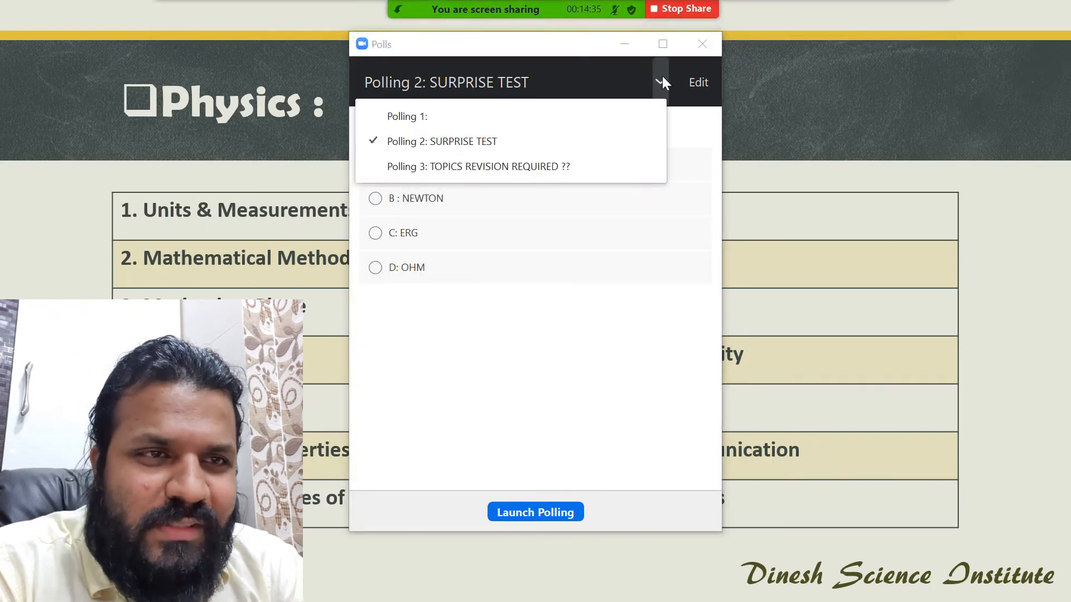
pyautogui.click(509, 166)
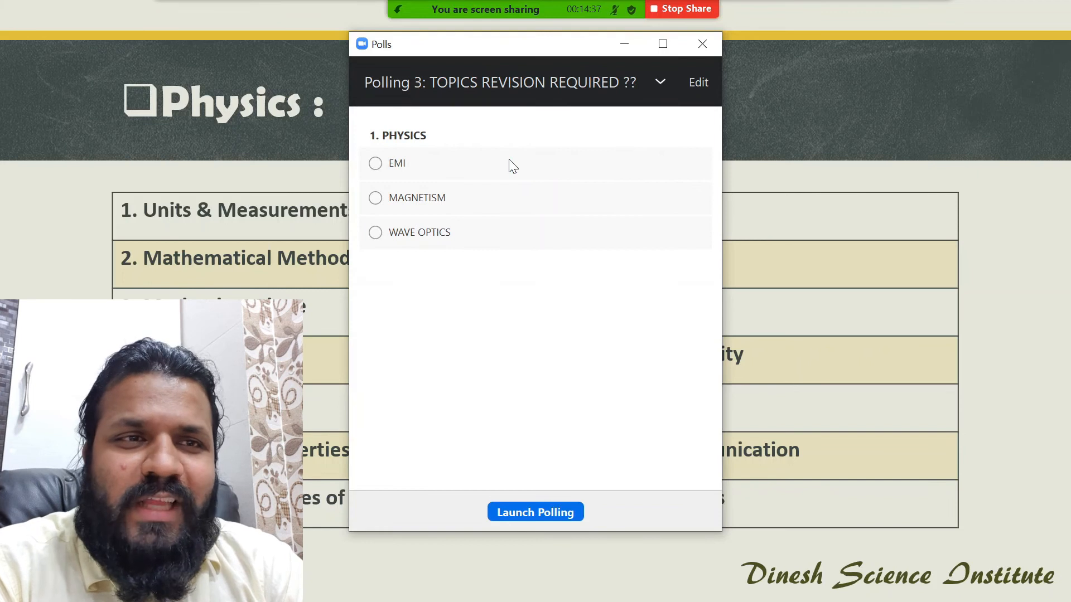
pyautogui.click(661, 90)
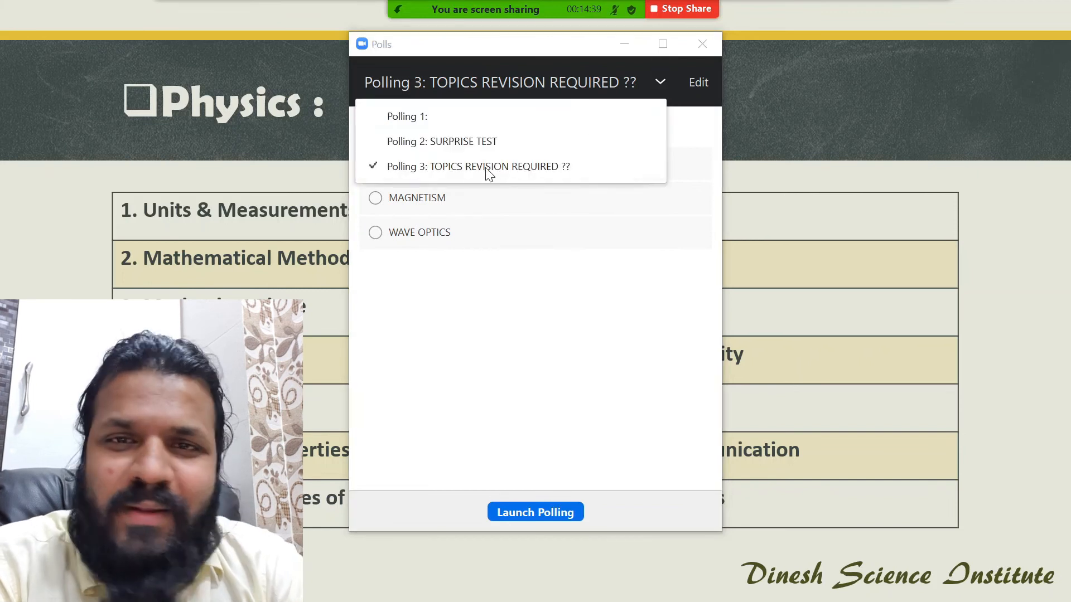
pyautogui.click(461, 143)
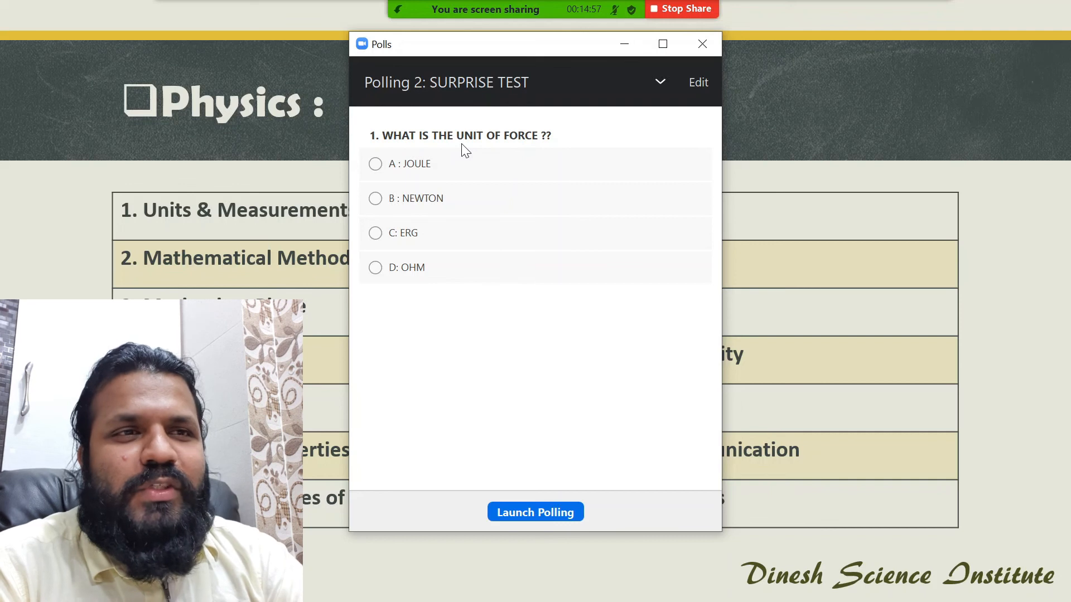
pyautogui.click(702, 44)
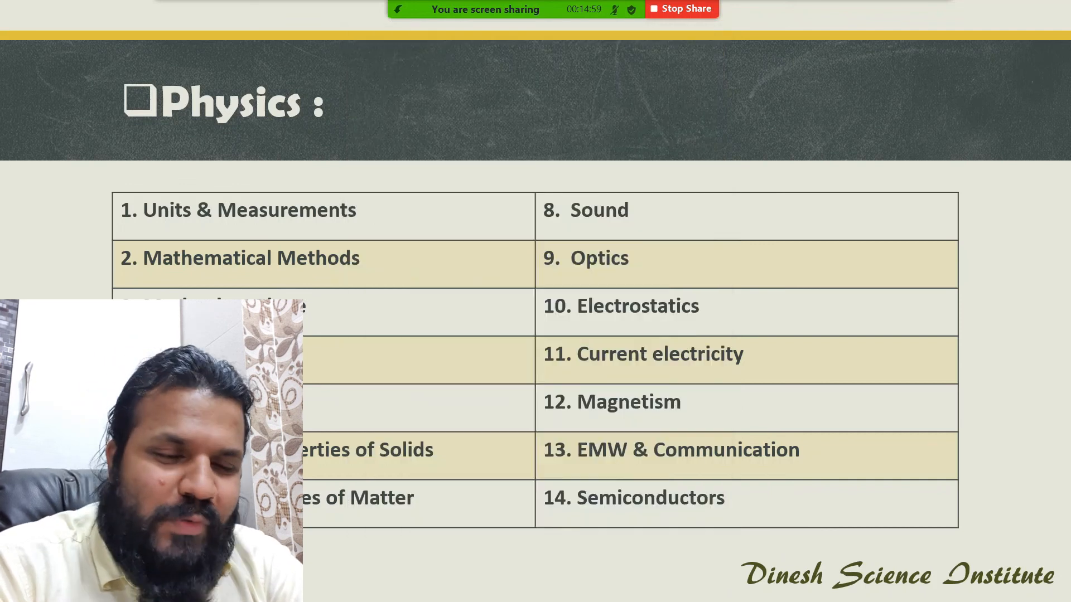